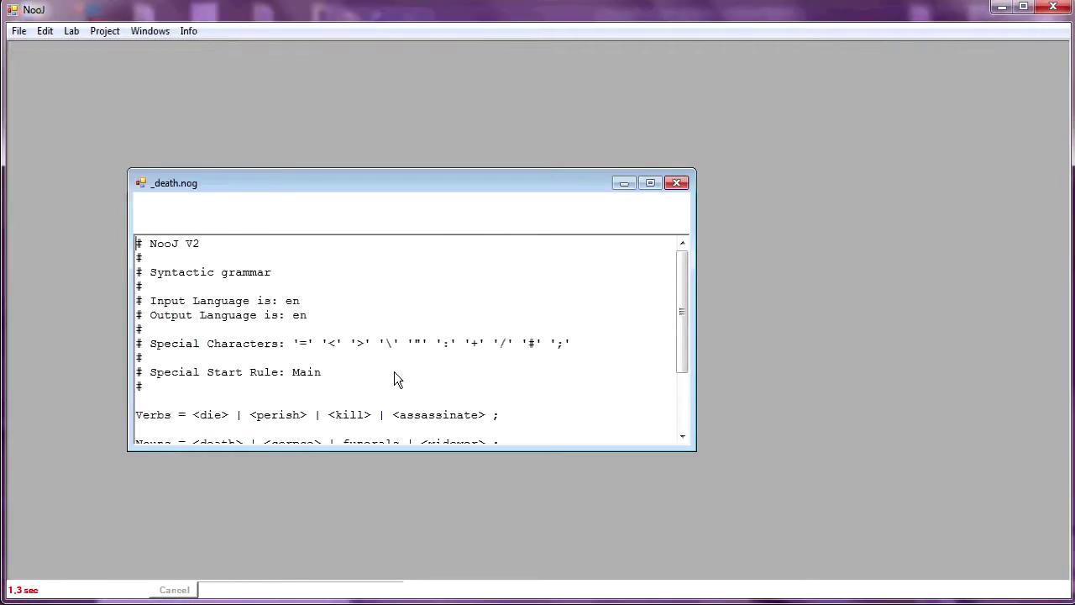
# - Maximize the _death.nog grammar window and apply syntax colouring to its text
pyautogui.doubleClick(277, 180)
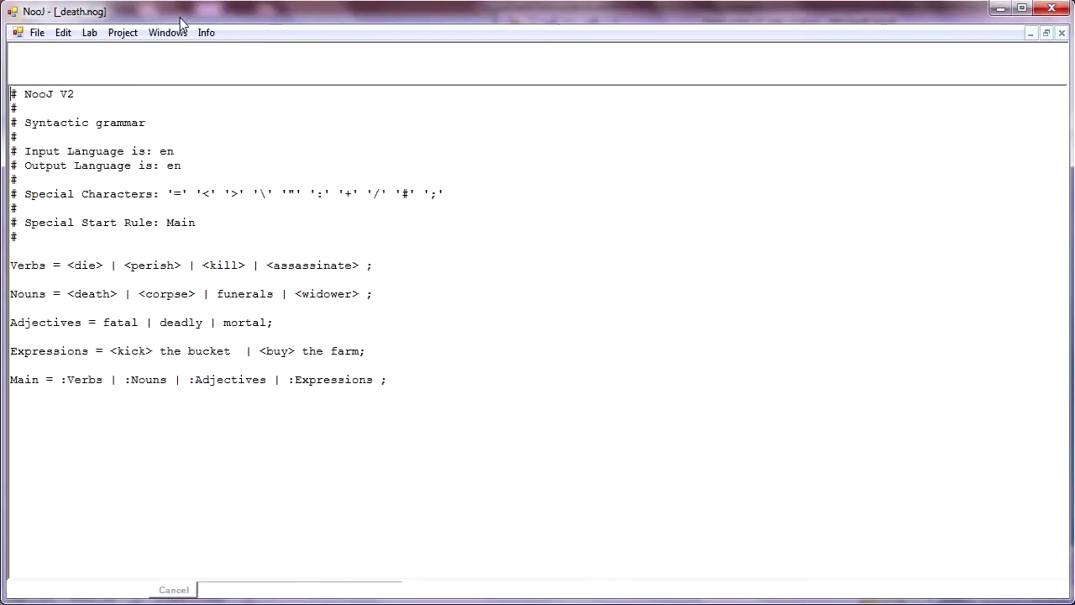
pyautogui.rightClick(195, 108)
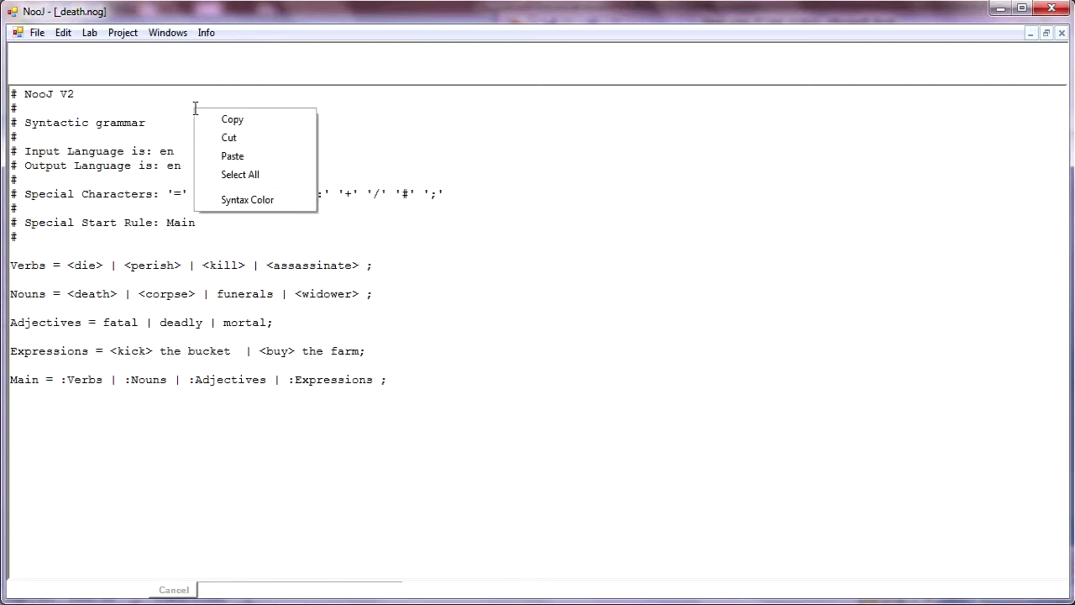
pyautogui.click(255, 201)
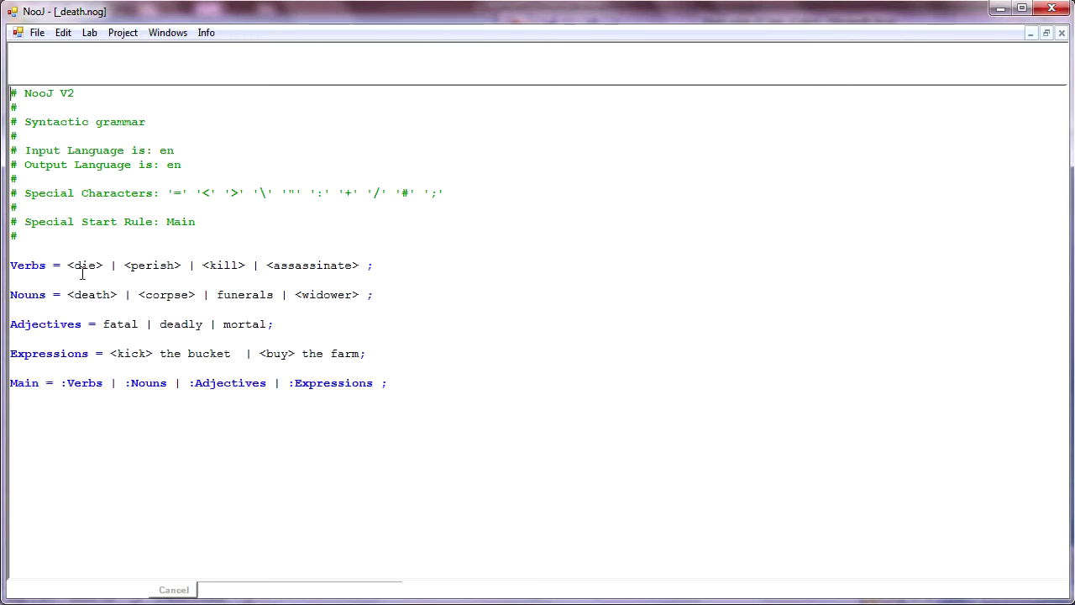
# - Examine the definitions of the Verbs, Nouns, Adjectives and Expressions rules and how the Main rule refers to them
pyautogui.moveTo(67, 266); pyautogui.dragTo(231, 278)
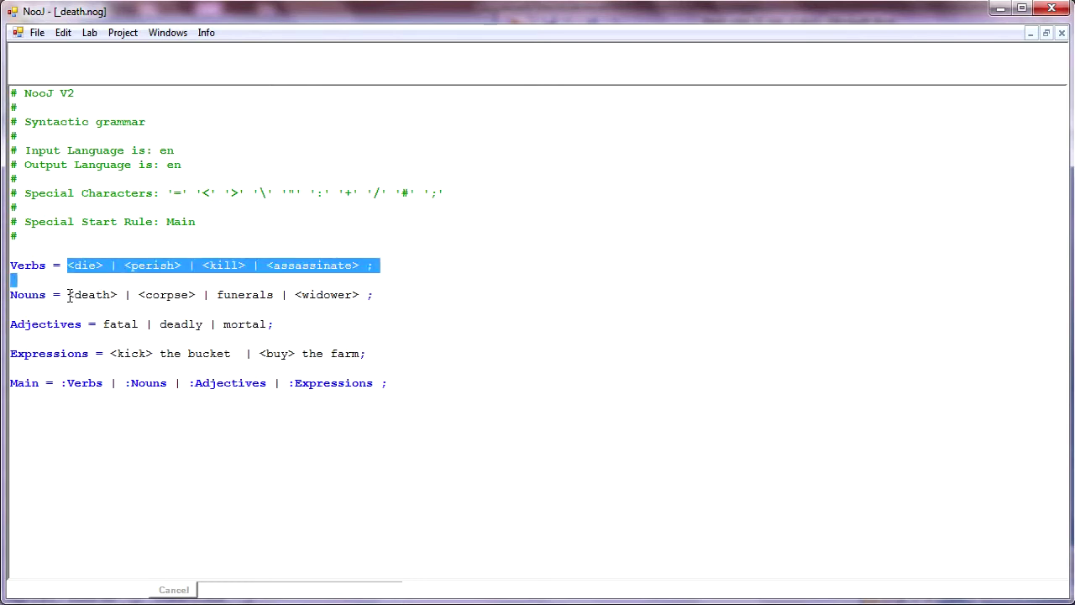
pyautogui.moveTo(67, 295); pyautogui.dragTo(332, 296)
pyautogui.moveTo(102, 323); pyautogui.dragTo(266, 325)
pyautogui.moveTo(110, 354); pyautogui.dragTo(362, 356)
pyautogui.moveTo(60, 383); pyautogui.dragTo(349, 383)
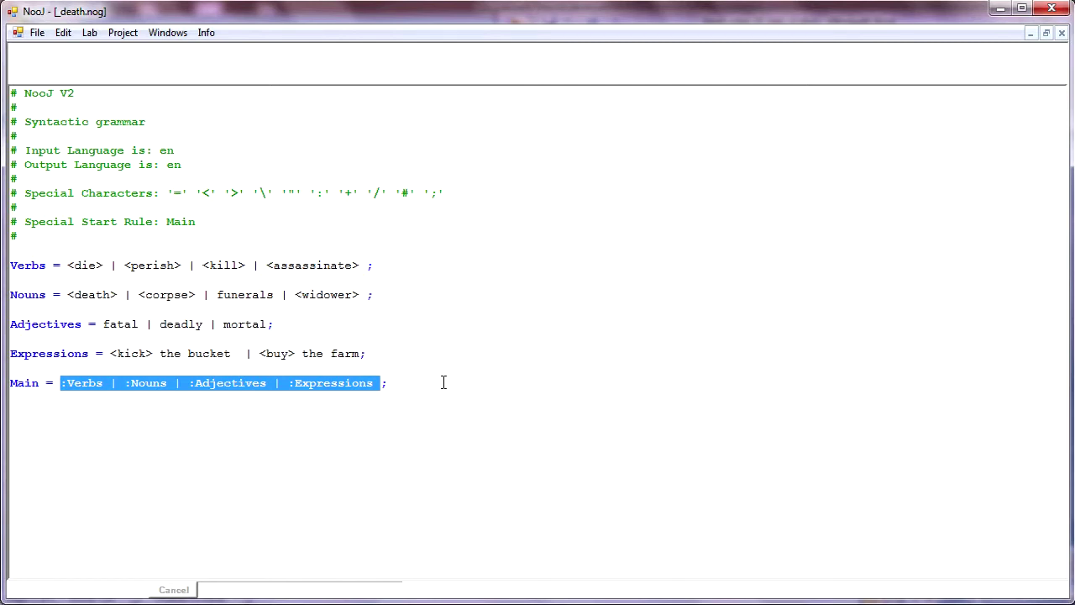
pyautogui.click(10, 383)
pyautogui.moveTo(11, 383); pyautogui.dragTo(391, 380)
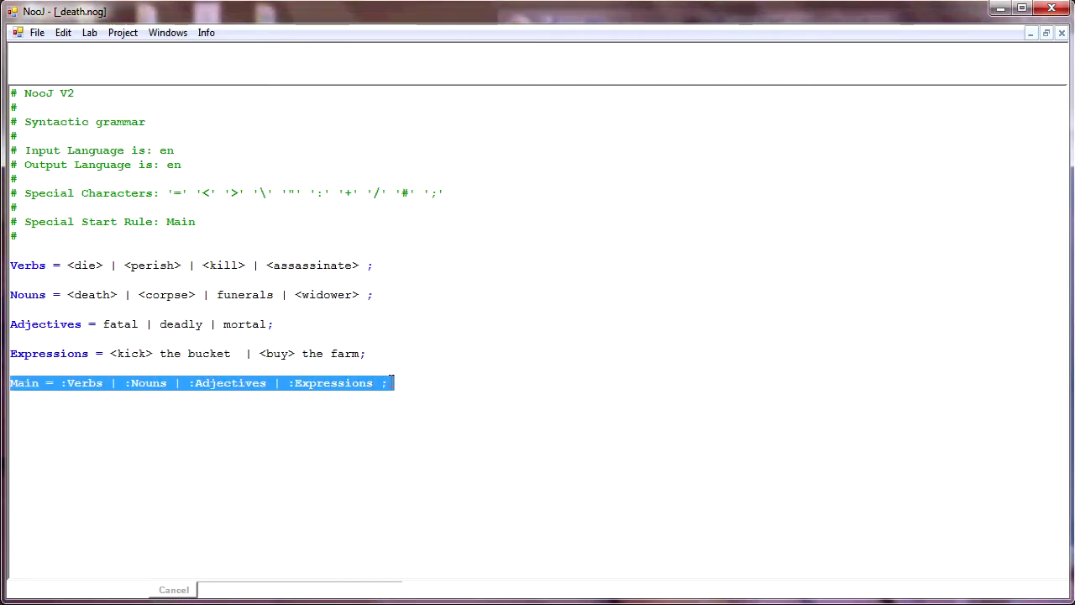
pyautogui.click(102, 383)
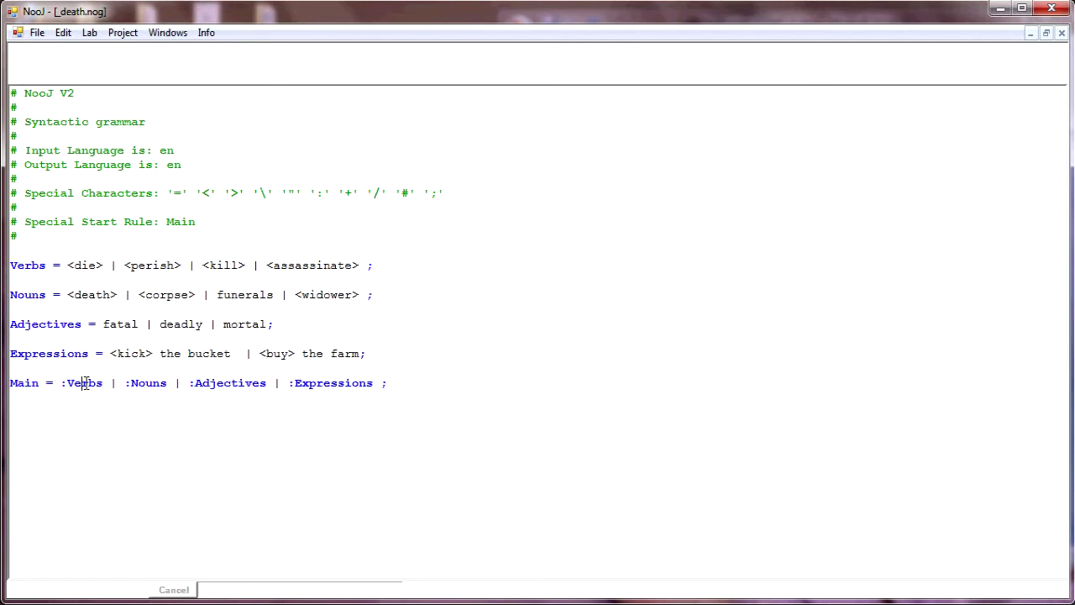
pyautogui.moveTo(60, 383); pyautogui.dragTo(190, 385)
pyautogui.click(289, 384)
pyautogui.moveTo(288, 384); pyautogui.dragTo(295, 384)
pyautogui.click(275, 411)
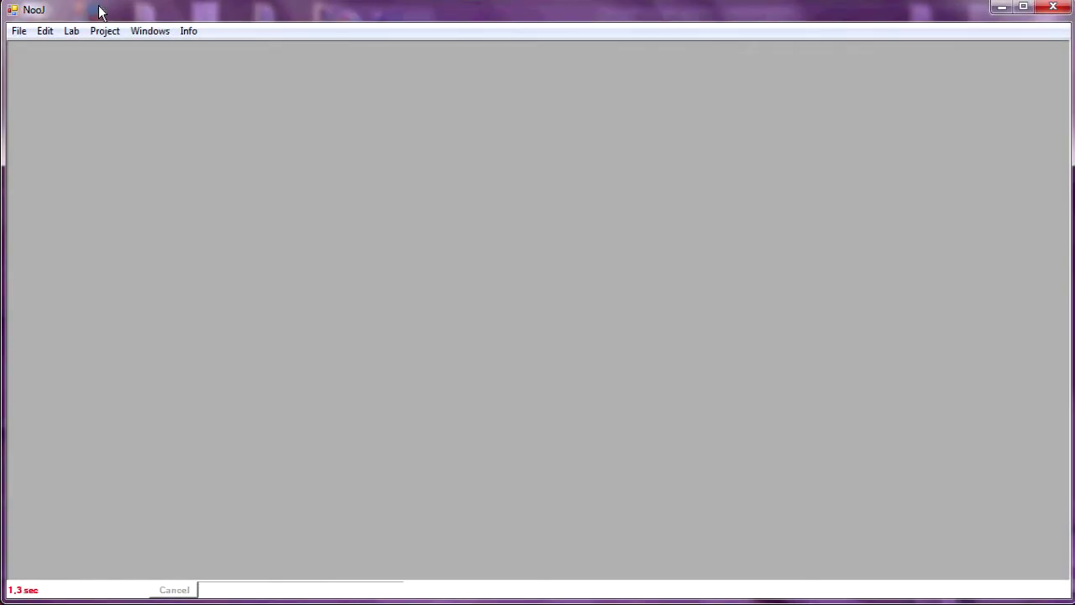
# - Open the text file "_The portrait of a lady.not" from the Projects folder
pyautogui.click(18, 30)
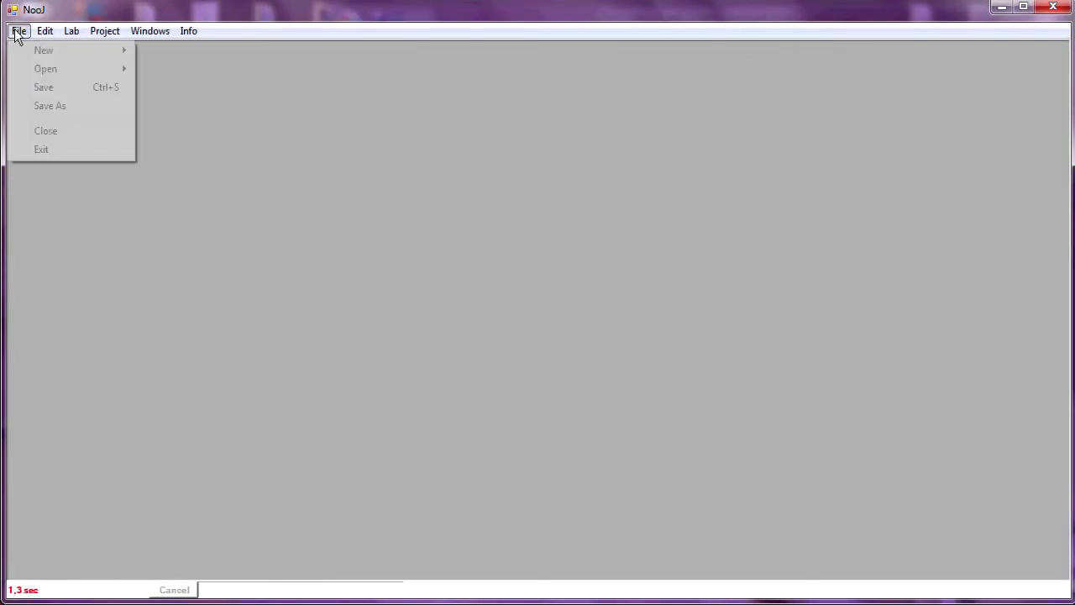
pyautogui.moveTo(39, 71)
pyautogui.click(181, 69)
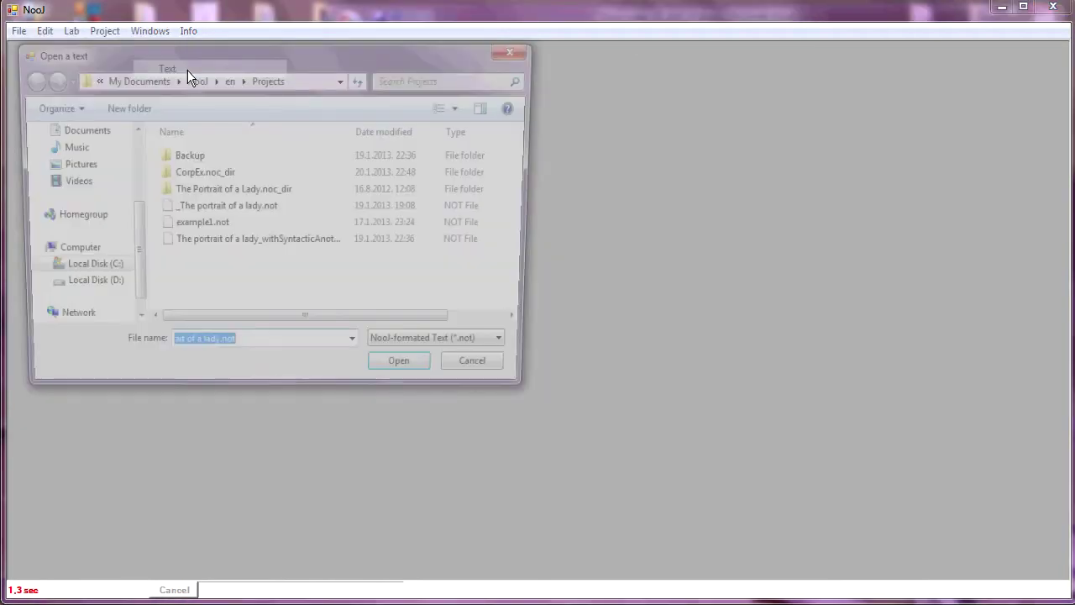
pyautogui.doubleClick(214, 208)
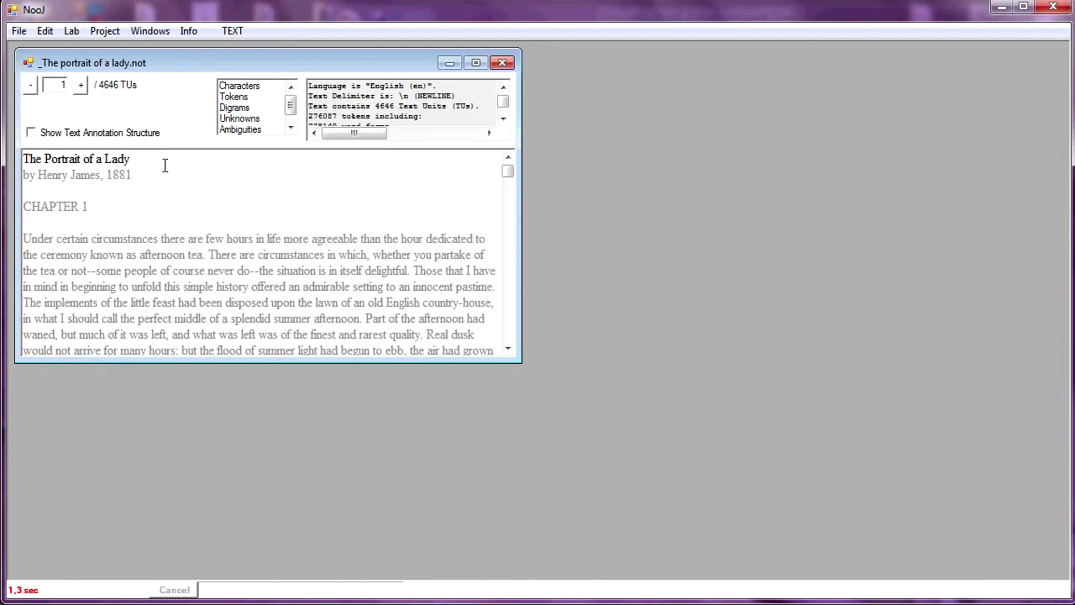
# - Locate all occurrences matching the NooJ grammar _death.nog in the open text
pyautogui.rightClick(165, 168)
pyautogui.click(209, 198)
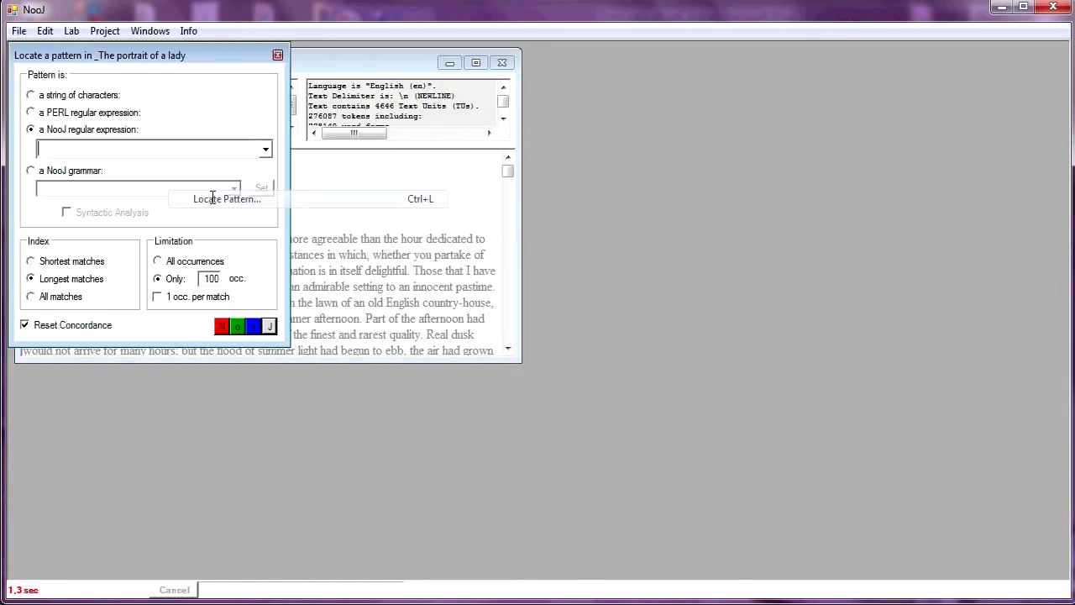
pyautogui.moveTo(91, 53); pyautogui.dragTo(862, 63)
pyautogui.click(858, 183)
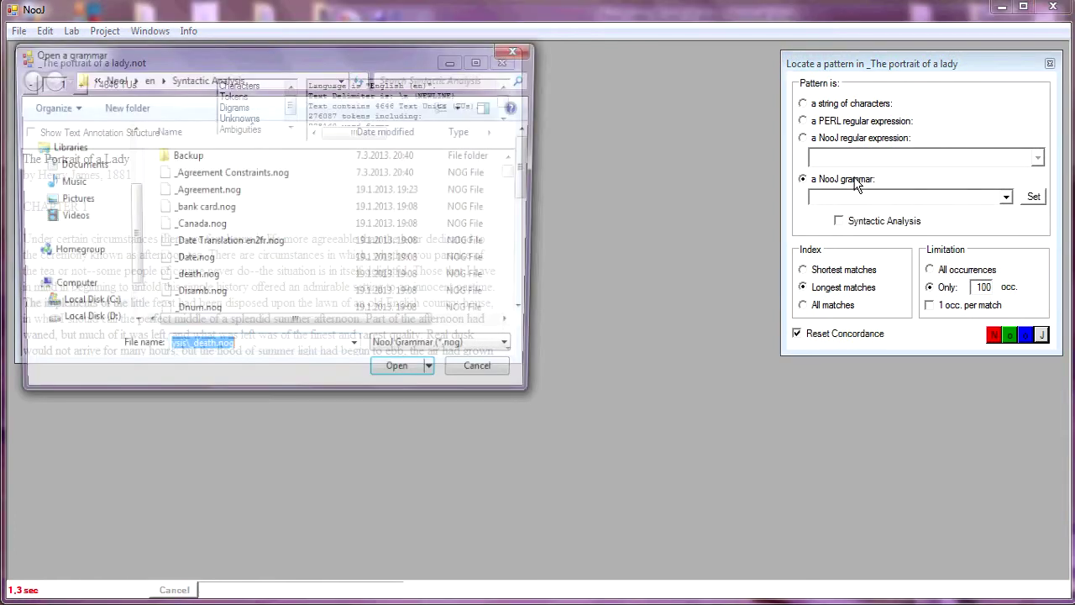
pyautogui.click(236, 280)
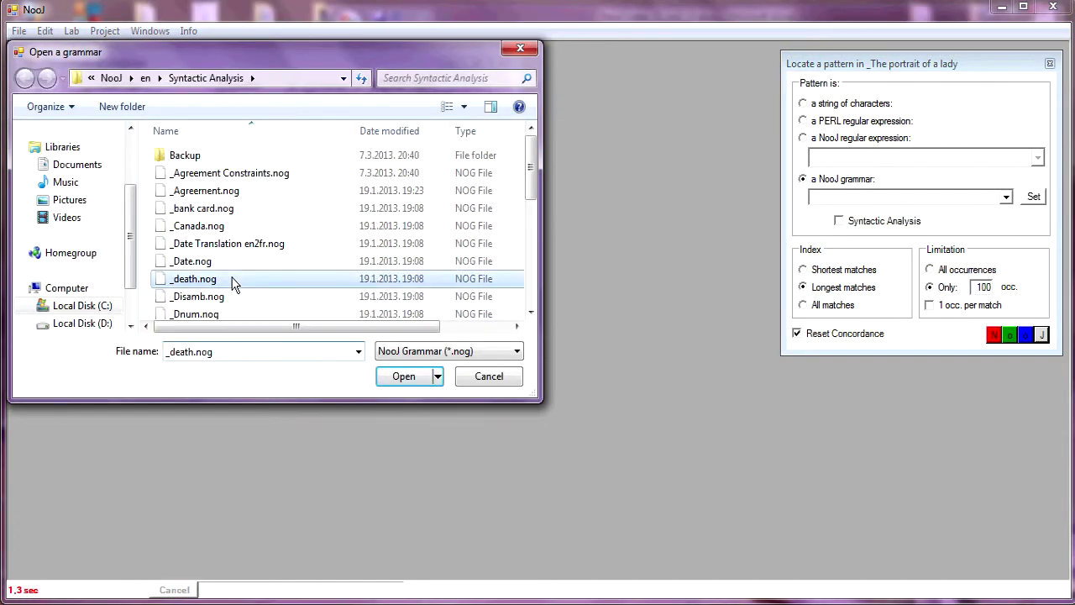
pyautogui.click(418, 374)
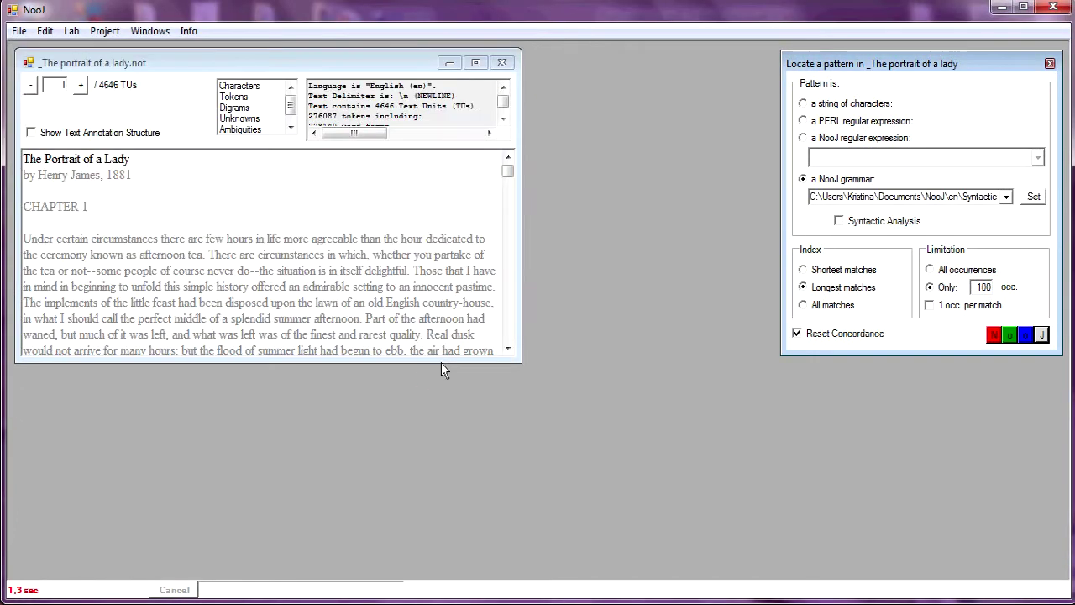
pyautogui.click(933, 270)
pyautogui.click(994, 336)
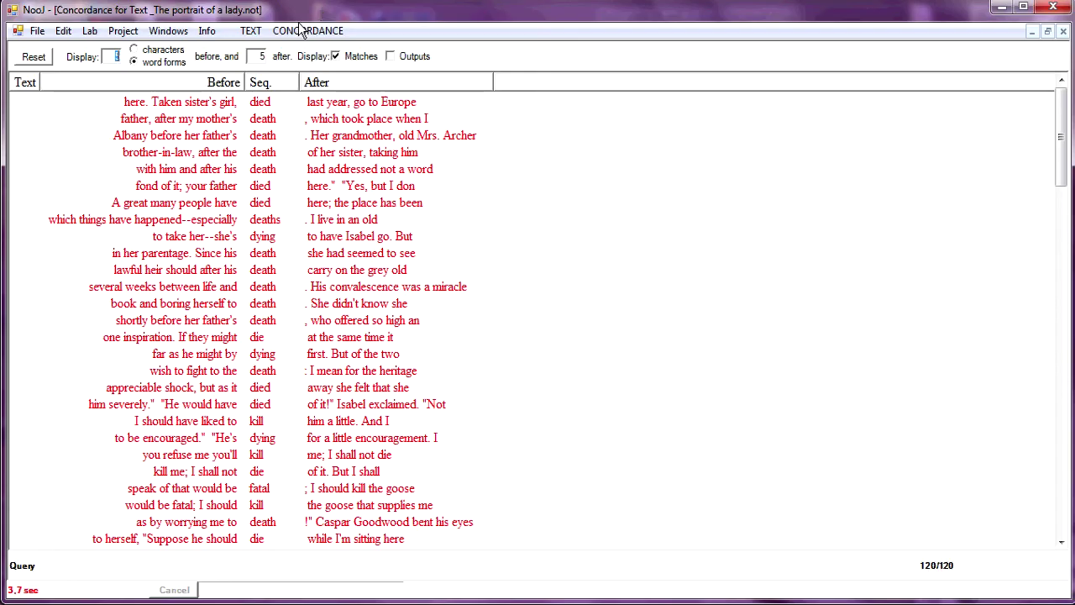
# - Sort the concordance by matching sequence and review its entries through to the end
pyautogui.click(268, 84)
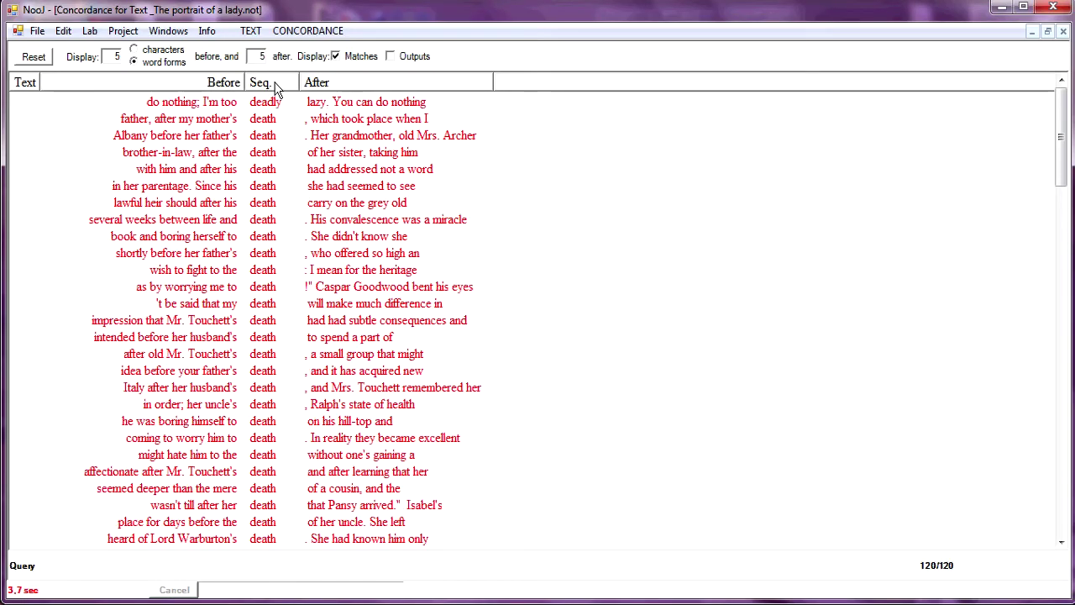
pyautogui.moveTo(1067, 174); pyautogui.dragTo(1055, 525)
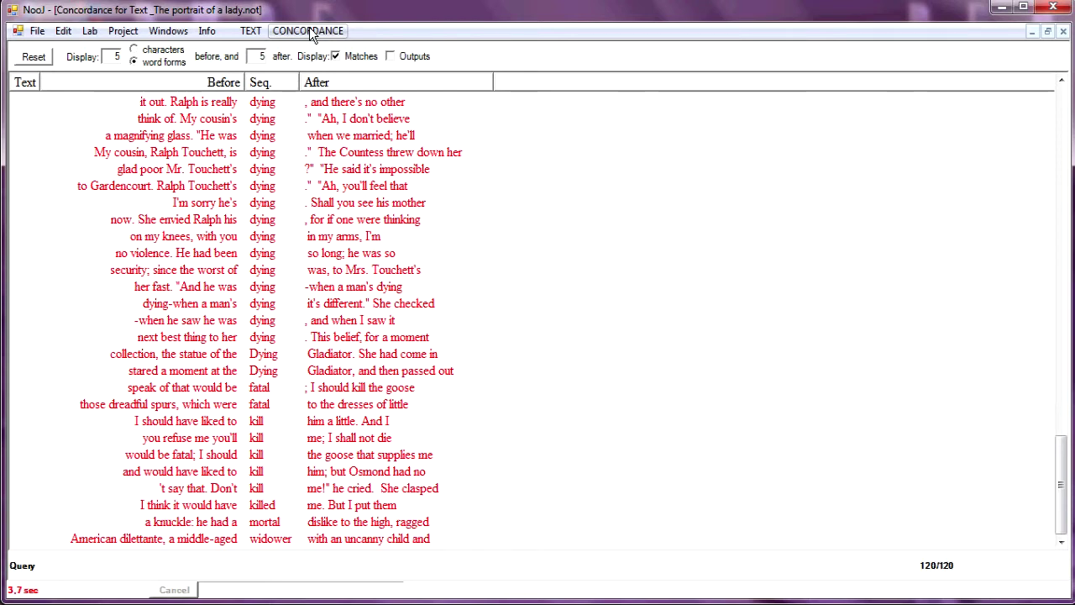
# - Run the statistical analyses on the concordance and view the Frequencies, Standard Score, Relevance and Similarity results
pyautogui.click(310, 34)
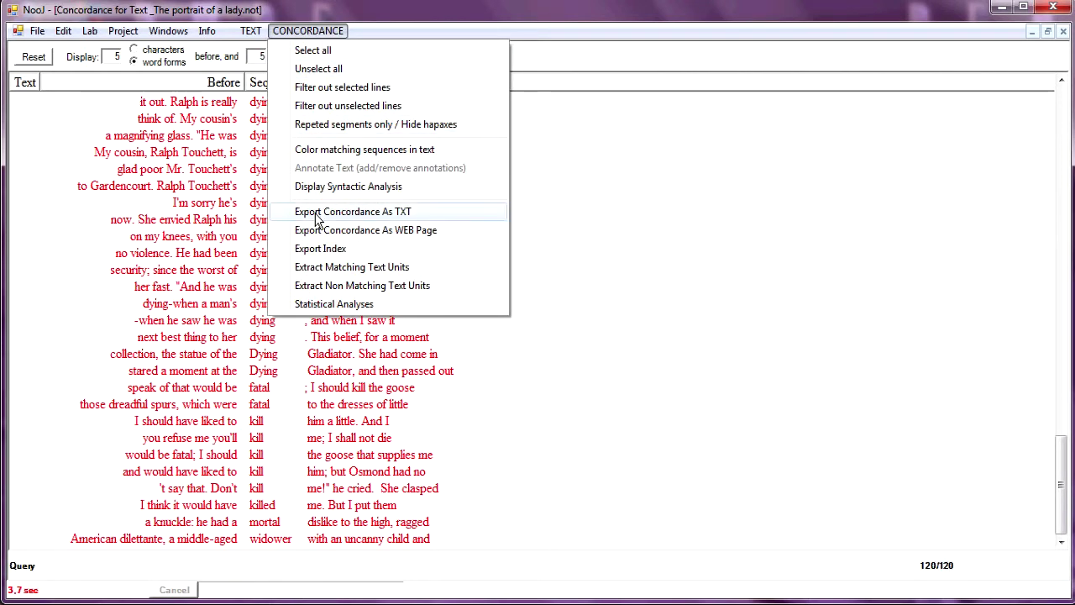
pyautogui.click(320, 306)
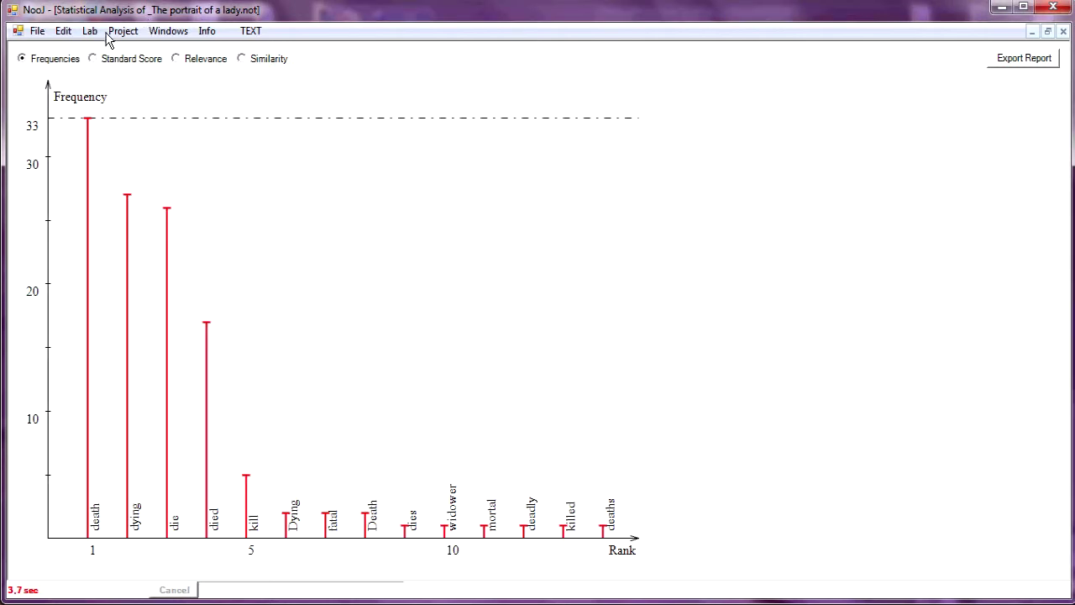
pyautogui.click(93, 61)
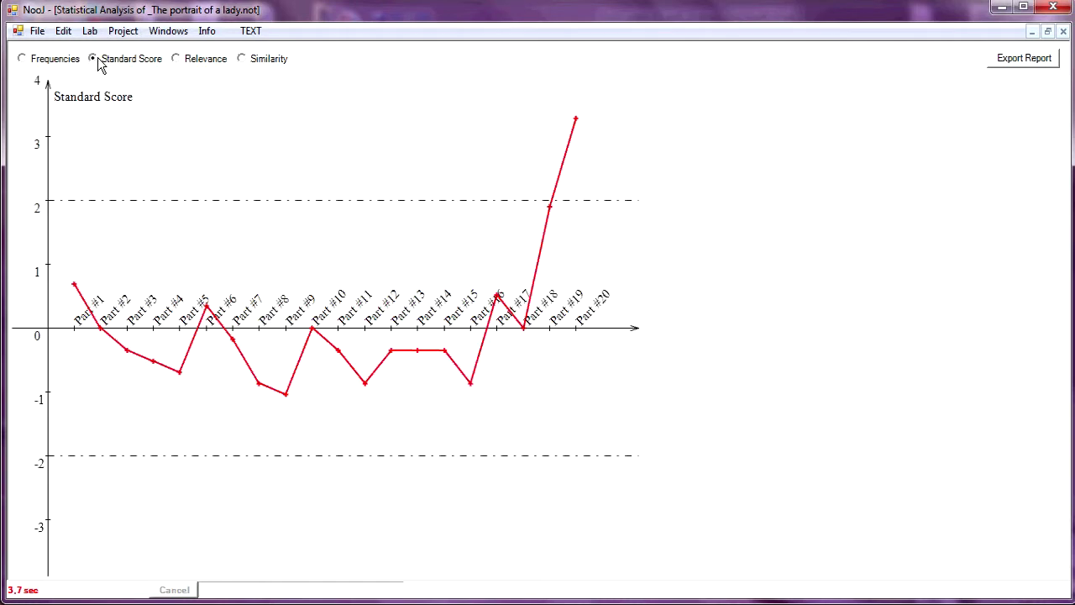
pyautogui.click(177, 60)
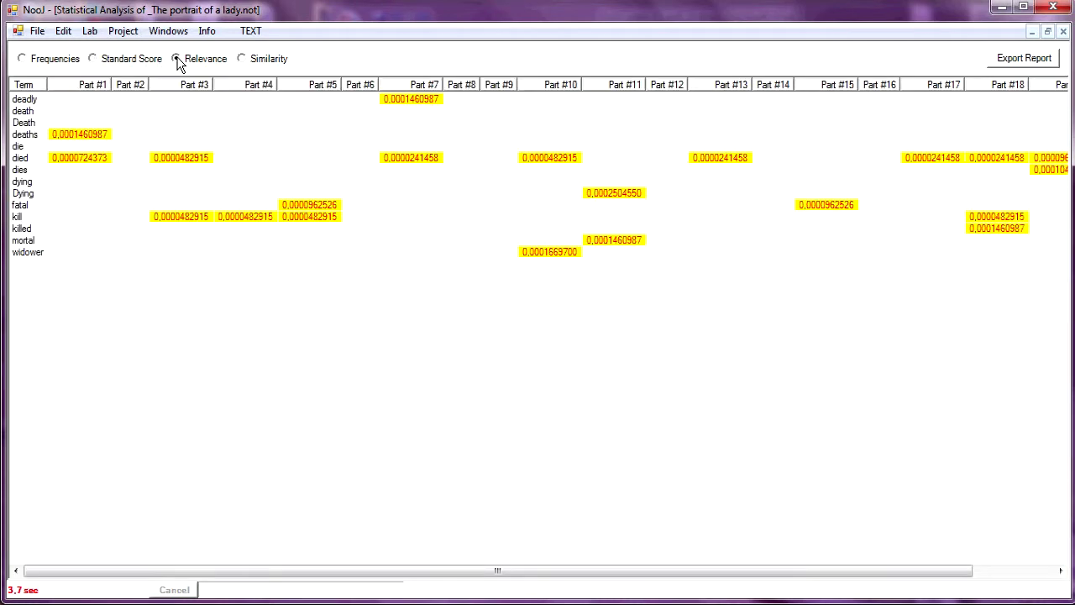
pyautogui.click(243, 61)
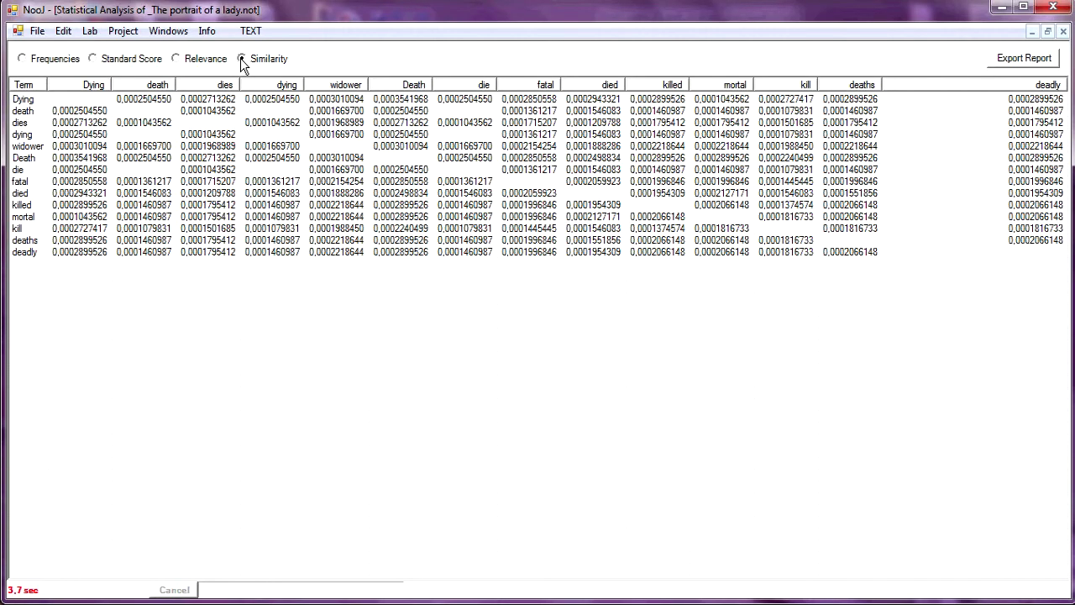